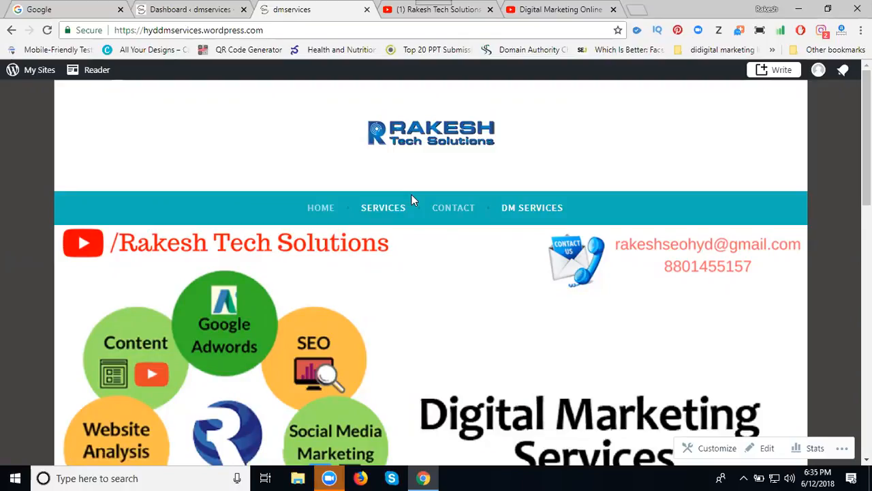
Copy the web address of the YouTube video "Digital Marketing Online Training in Hyderabad - Rakesh Tech Solutions"
click(537, 10)
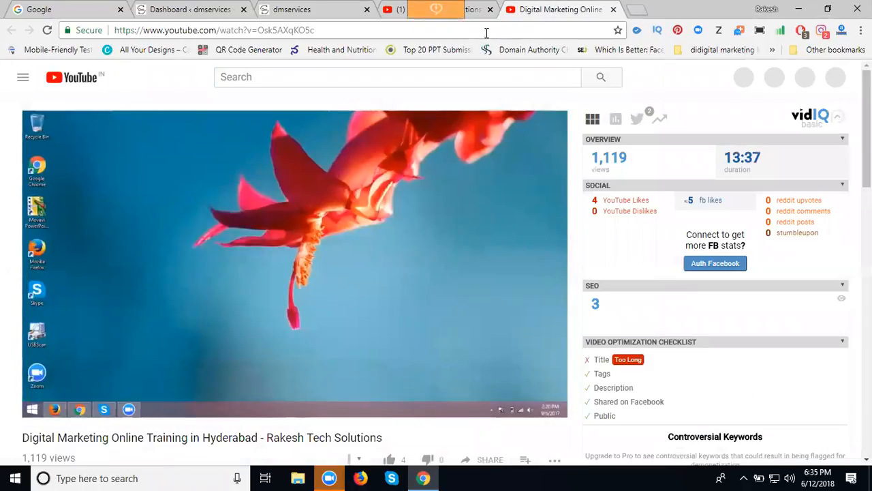
click(487, 32)
key(ctrl+c)
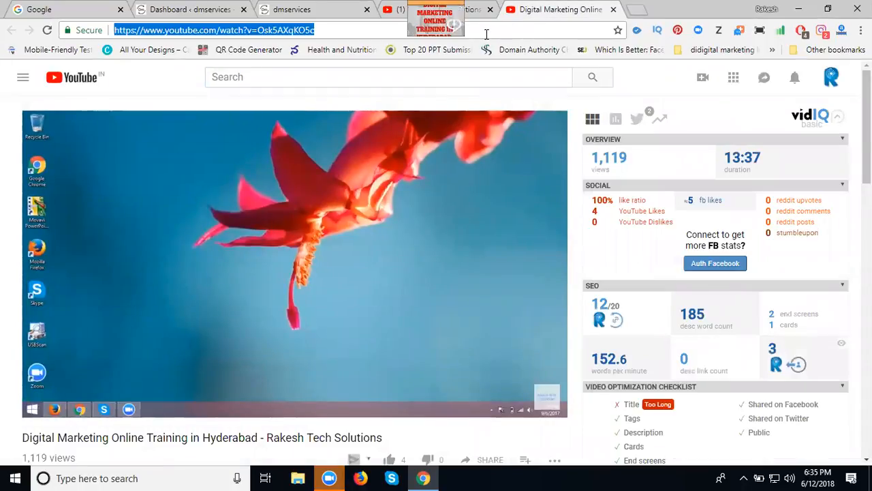
Create a new page titled "Demo" from the WordPress dashboard of the dmservices site
click(197, 9)
click(198, 10)
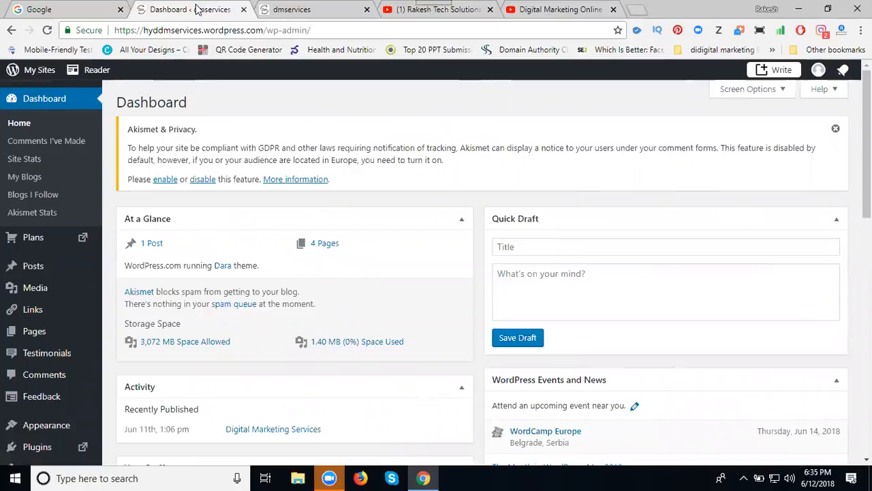
click(48, 329)
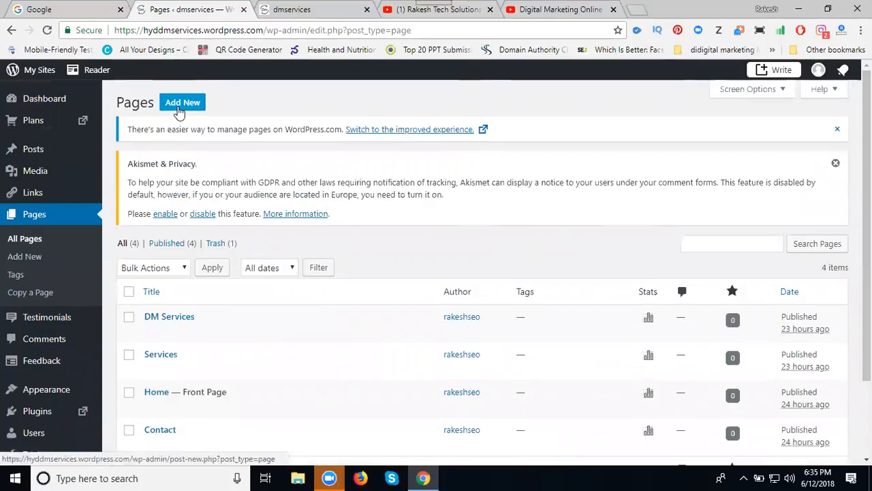
click(181, 103)
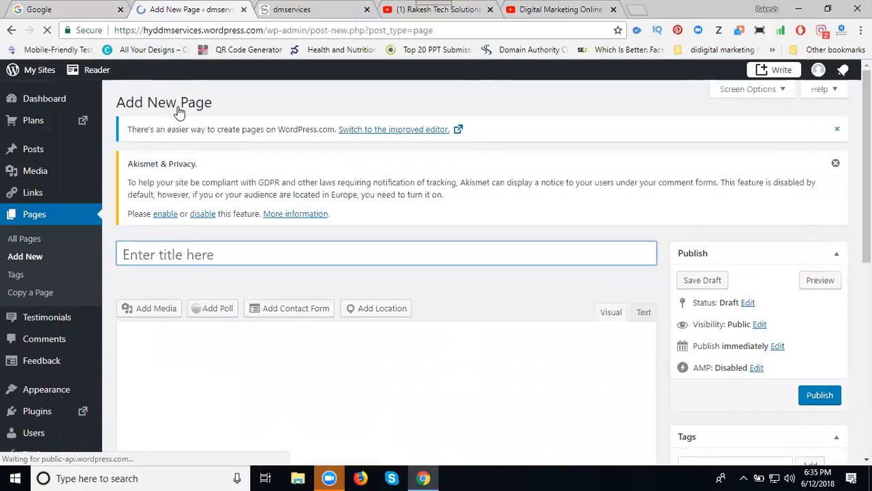
click(191, 245)
text(Demo)
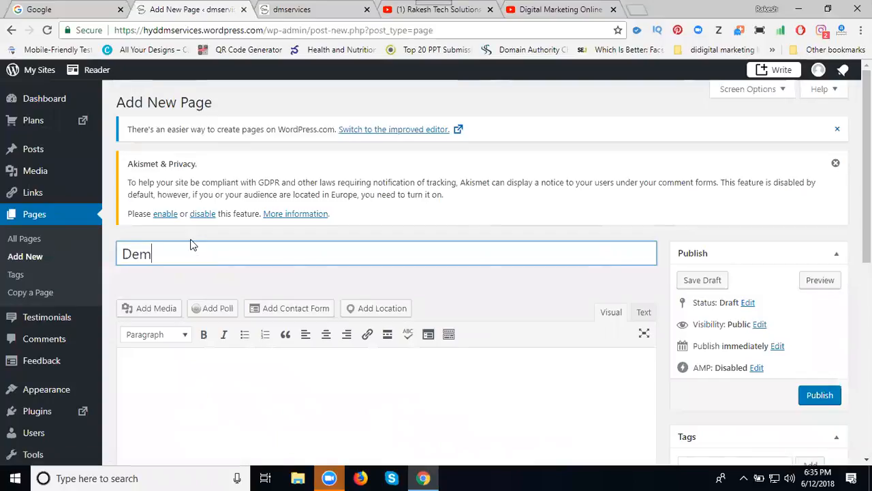
click(159, 312)
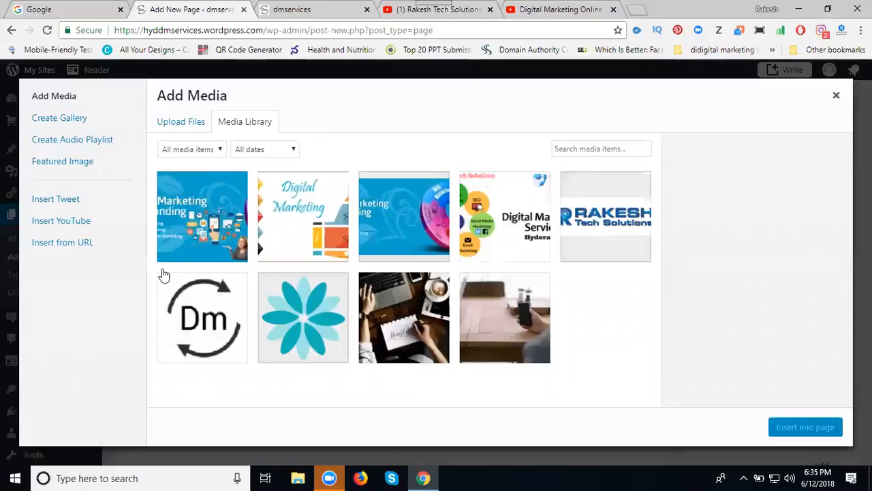
click(72, 245)
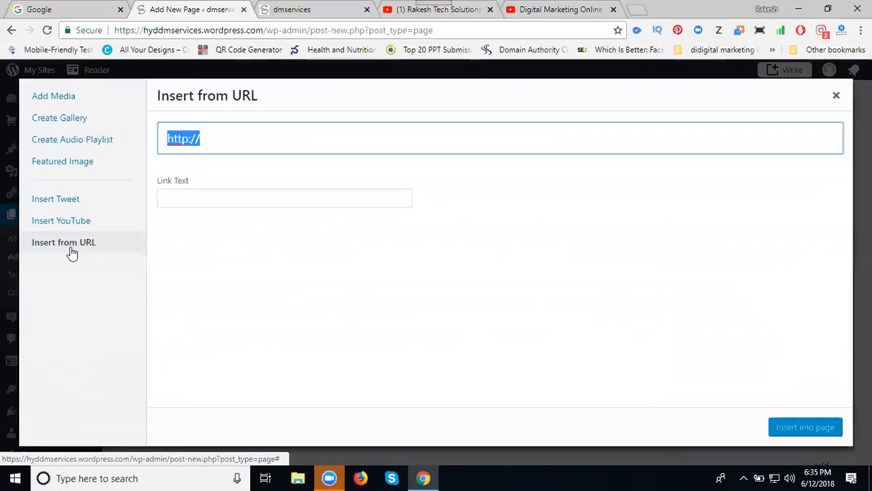
key(ctrl+v)
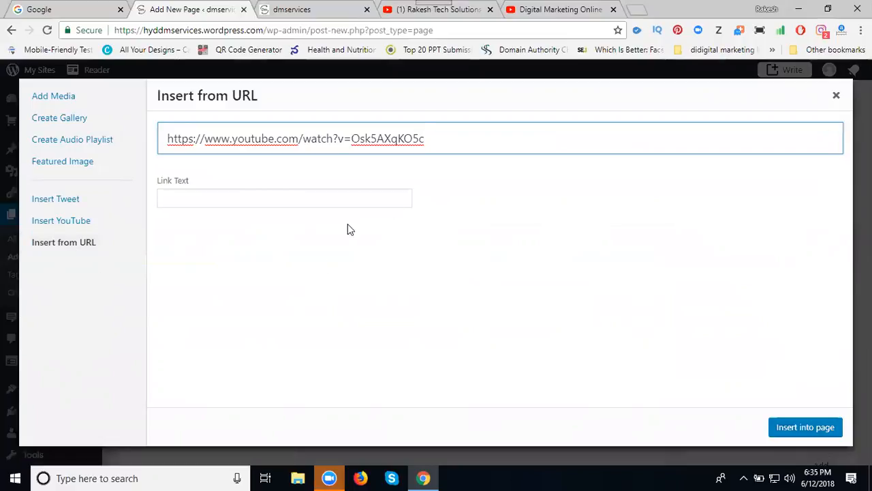
click(469, 347)
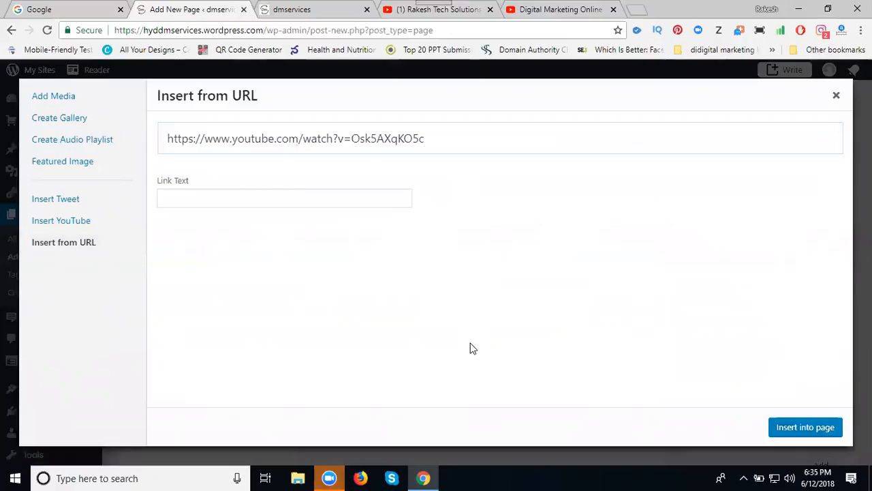
click(806, 427)
scroll(686, 284, down, 4)
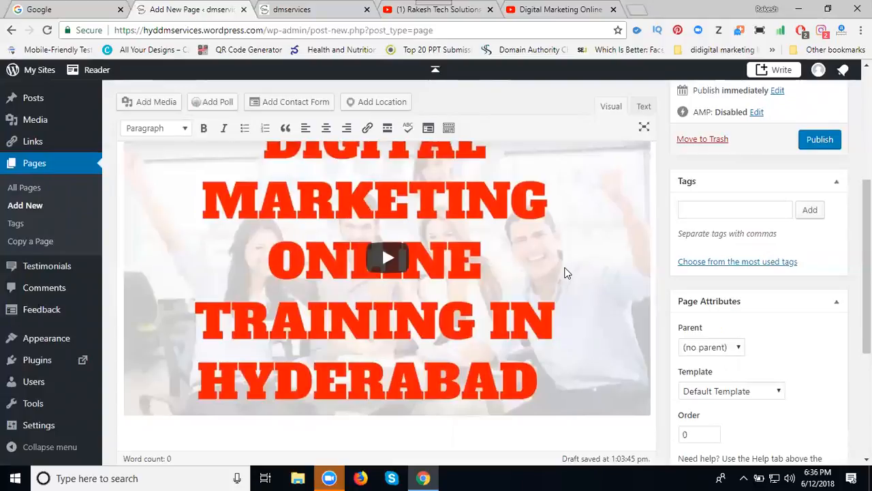
scroll(564, 273, up, 2)
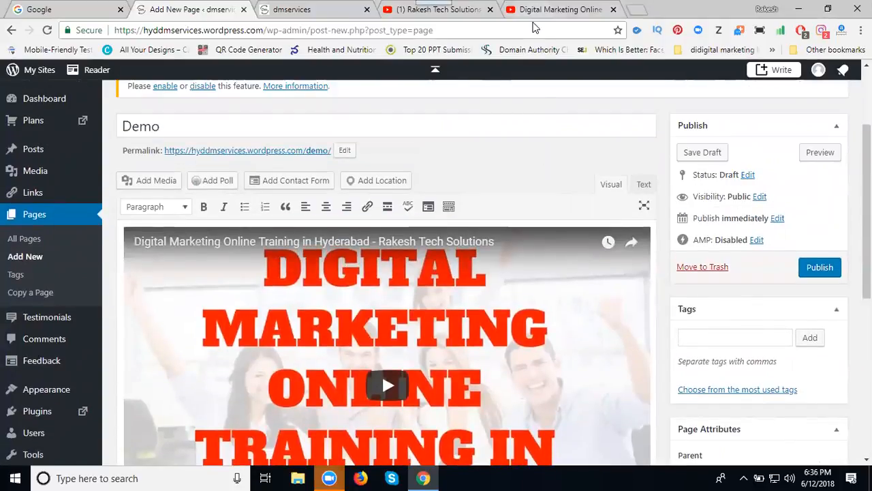
Open the embed code of the Digital Marketing Online Training video from its YouTube sharing options
click(553, 10)
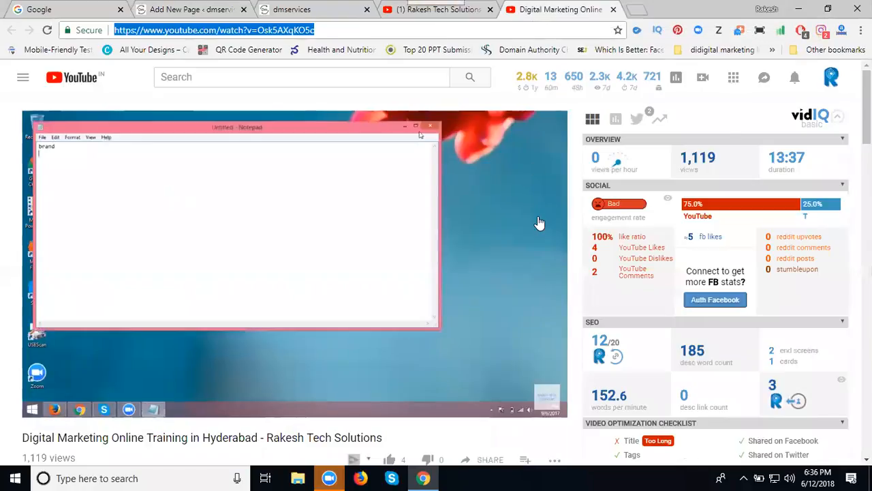
mouse_move(538, 221)
scroll(307, 238, down, 5)
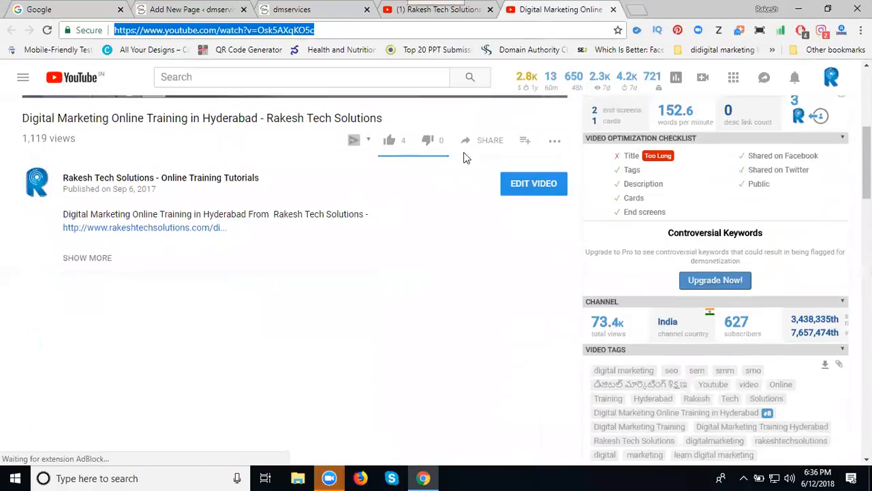
click(491, 141)
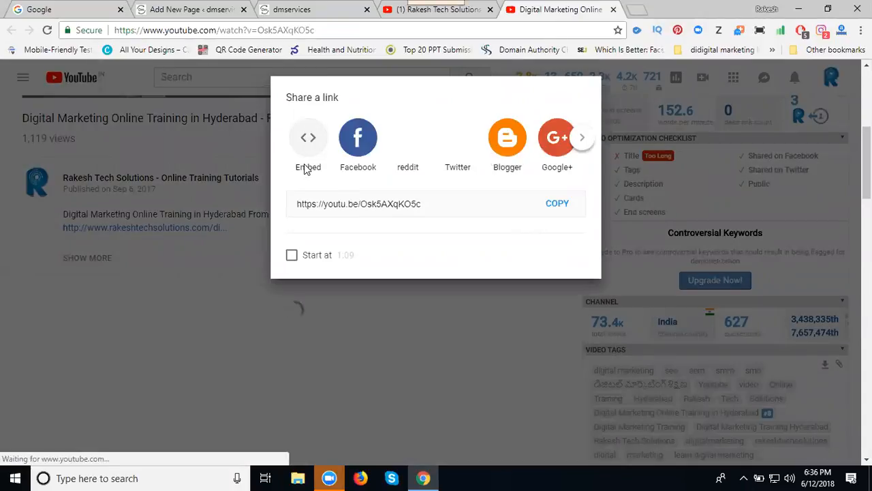
click(307, 139)
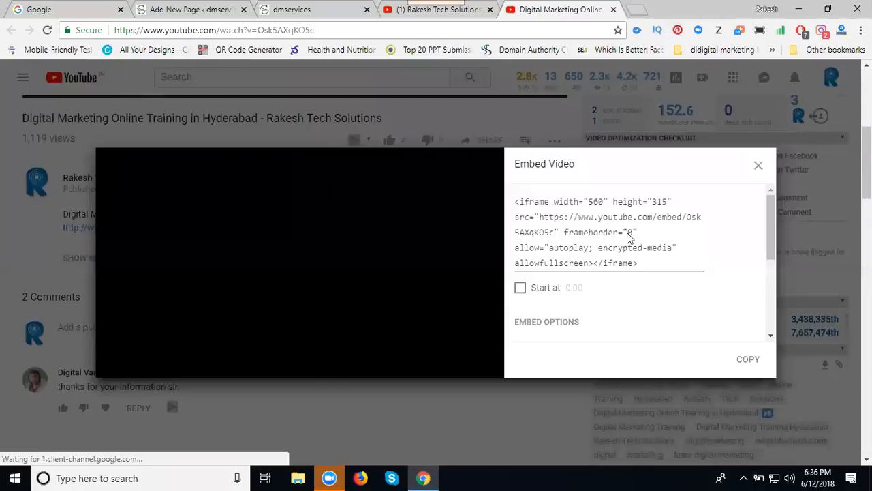
click(628, 235)
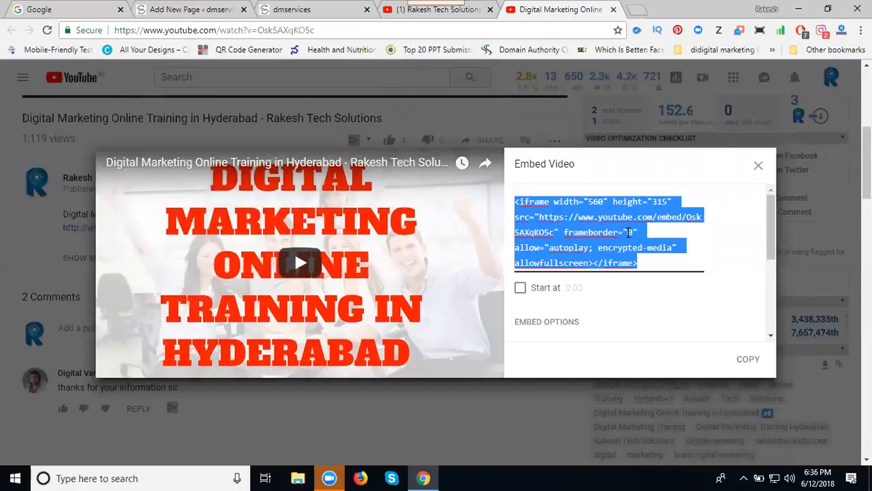
click(629, 232)
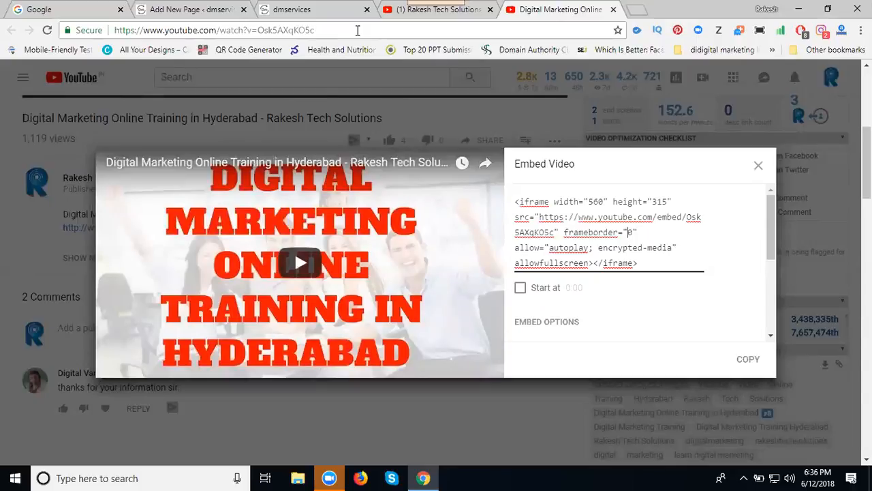
Copy the video's complete iframe embed code and undo the accidental overwrite of it
click(593, 201)
click(592, 201)
drag(605, 201, 590, 201)
click(590, 201)
key(ctrl+c)
text(3)
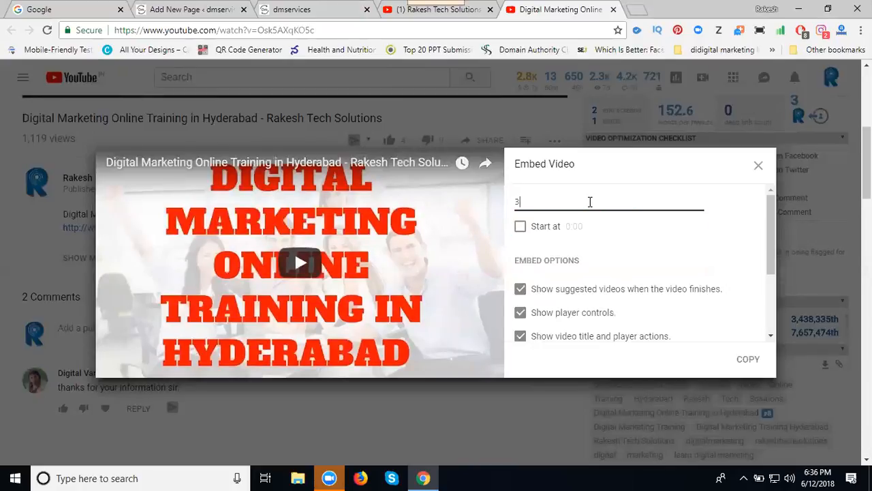
key(ctrl+z)
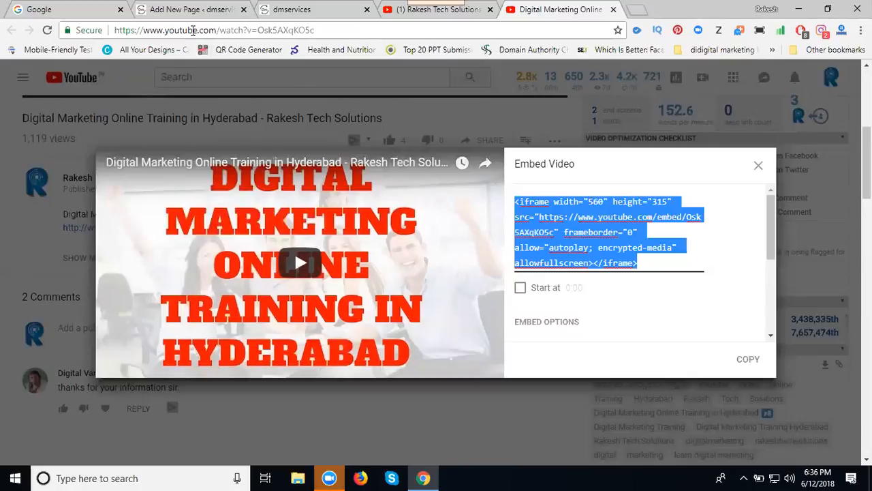
Paste the iframe embed code below the [embed] line in the HTML source of the WordPress Demo page
click(182, 11)
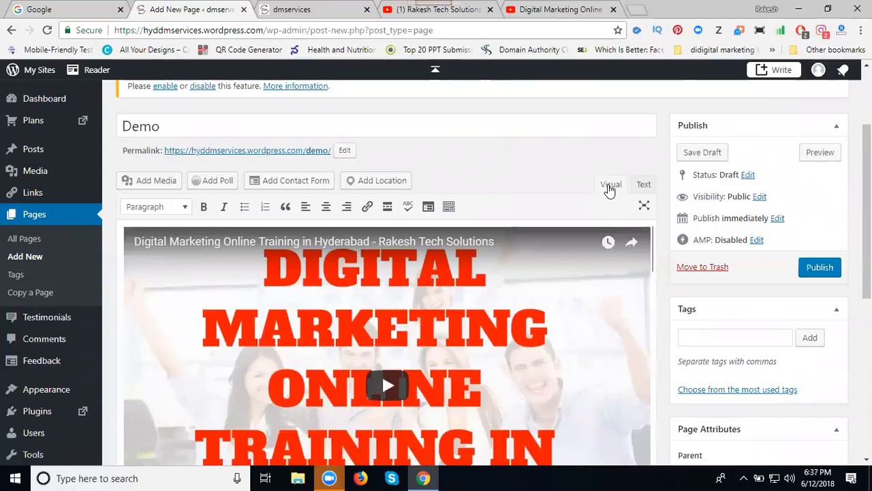
click(641, 184)
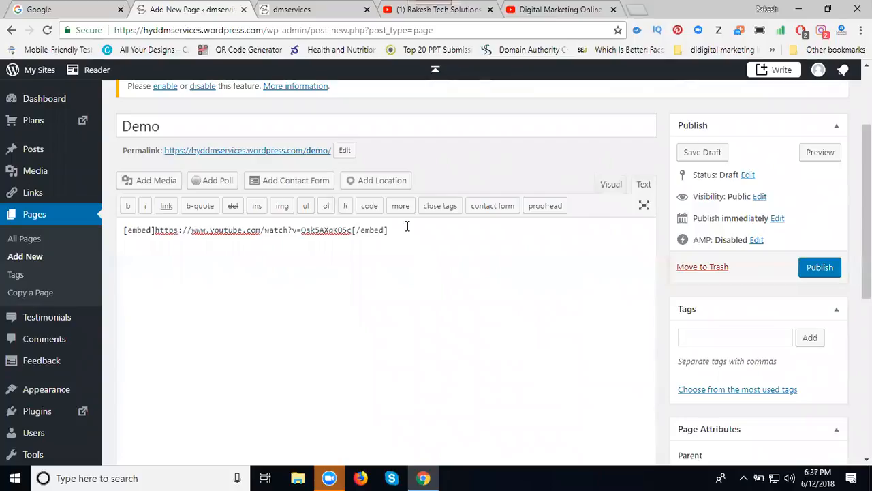
key(Return)
key(Return)
key(Return)
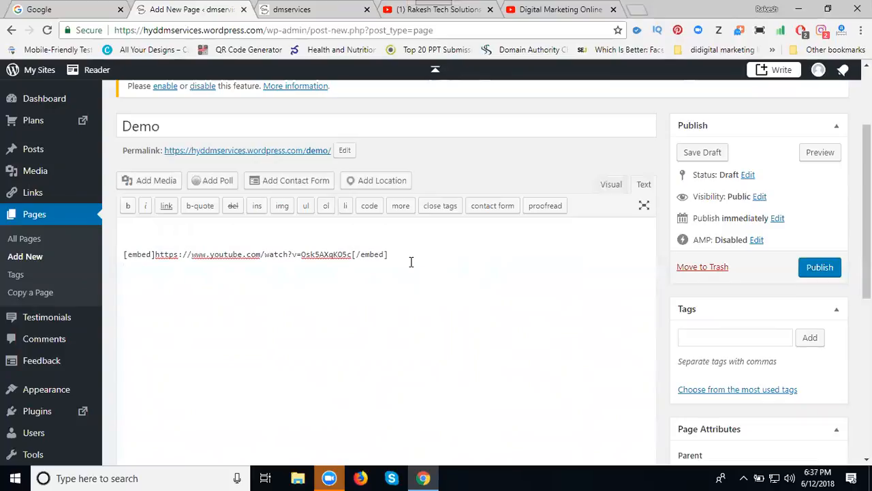
key(ctrl+v)
Set the iframe's width and height to 300 and check the smaller video in the visual view
double_click(196, 290)
text(300)
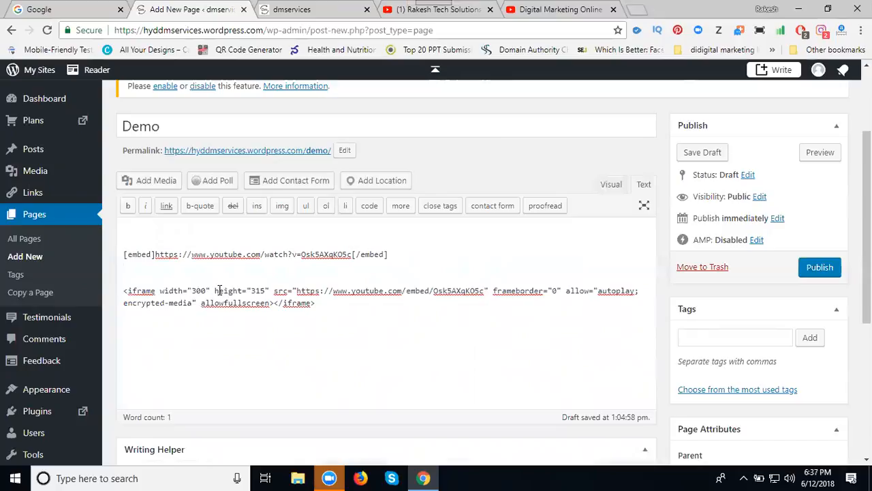
double_click(259, 291)
text(300)
click(610, 194)
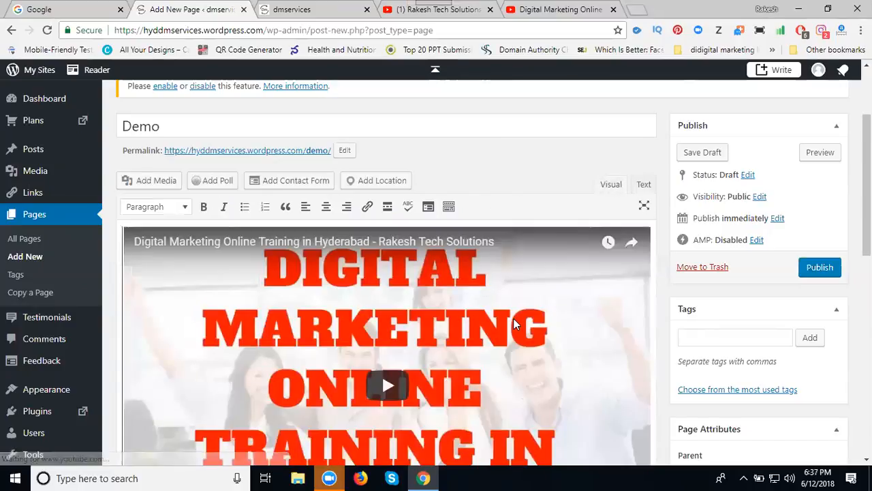
scroll(513, 319, down, 4)
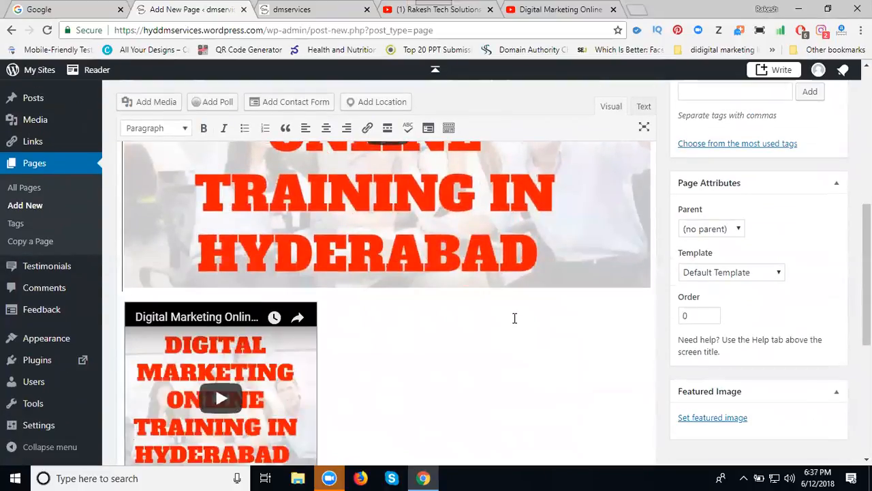
scroll(251, 319, down, 1)
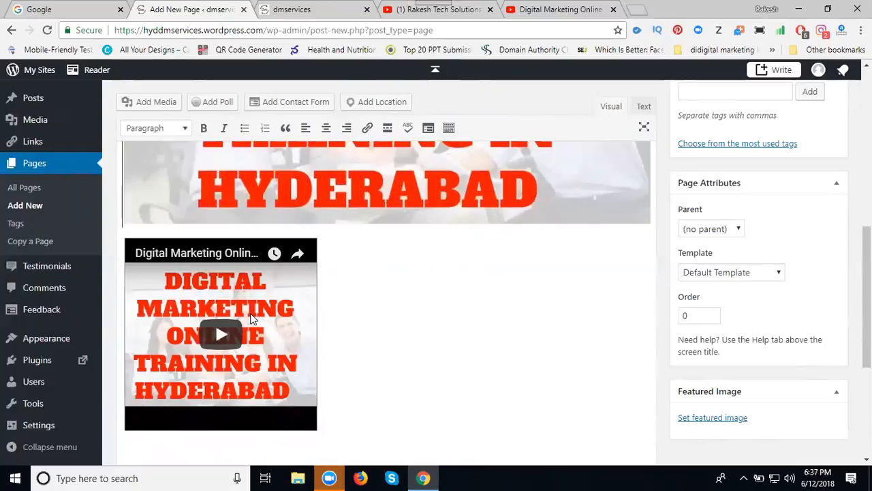
Delete the large video that was inserted from the URL, above the iframe video
click(450, 167)
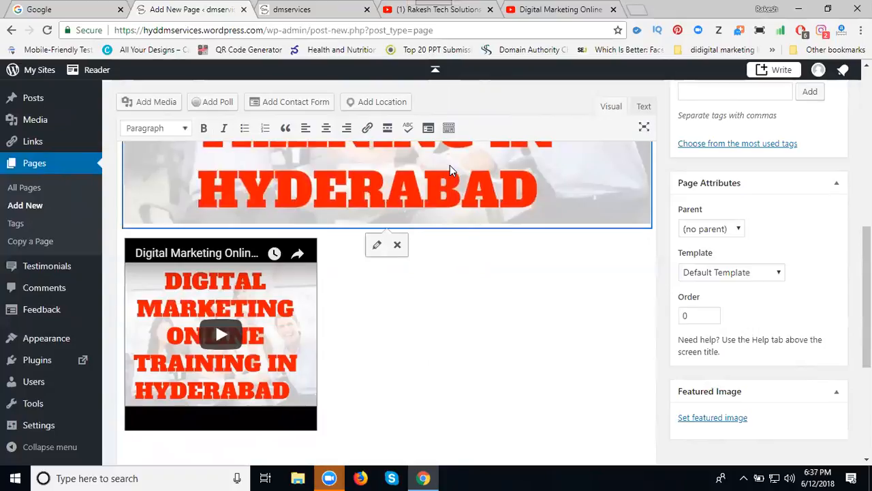
key(Delete)
scroll(419, 217, up, 3)
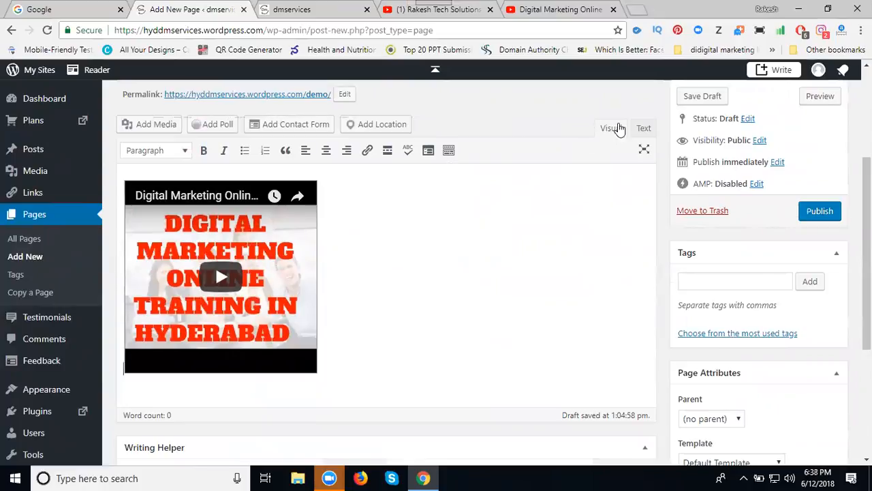
Set the iframe's width to 600 and its height to 450 in the source, and check the resized video
click(644, 129)
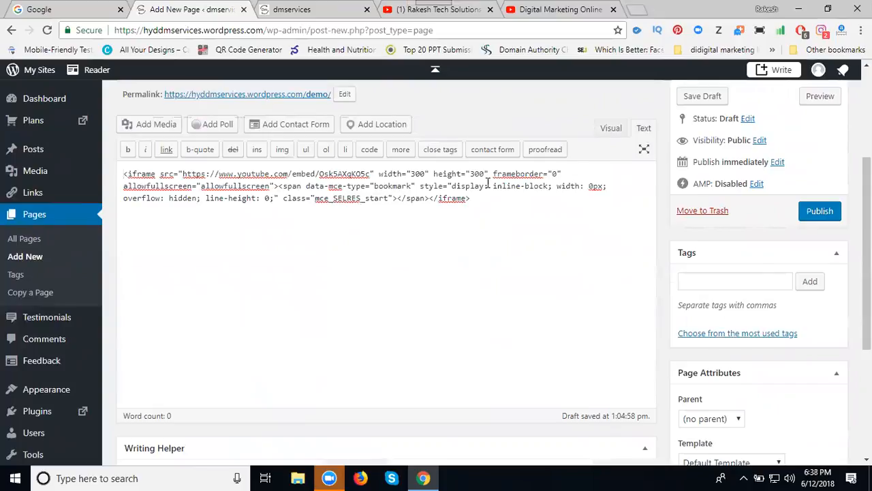
double_click(421, 174)
text(600)
double_click(475, 173)
text(450)
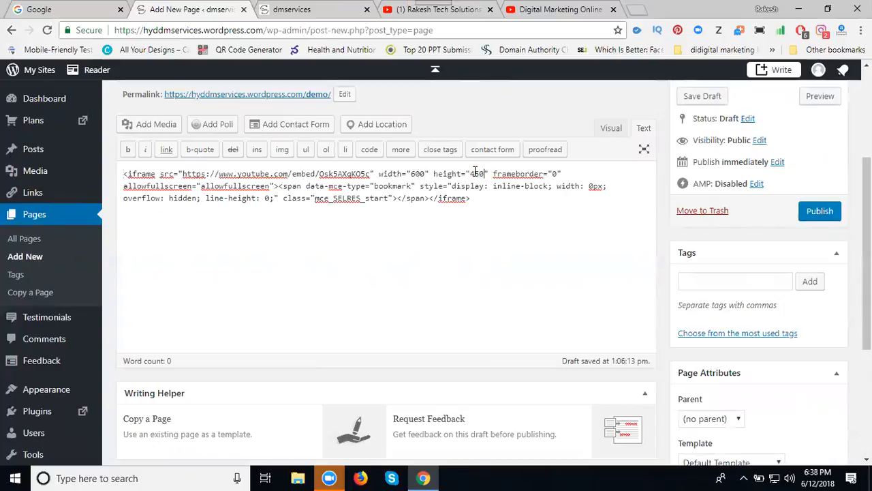
click(606, 129)
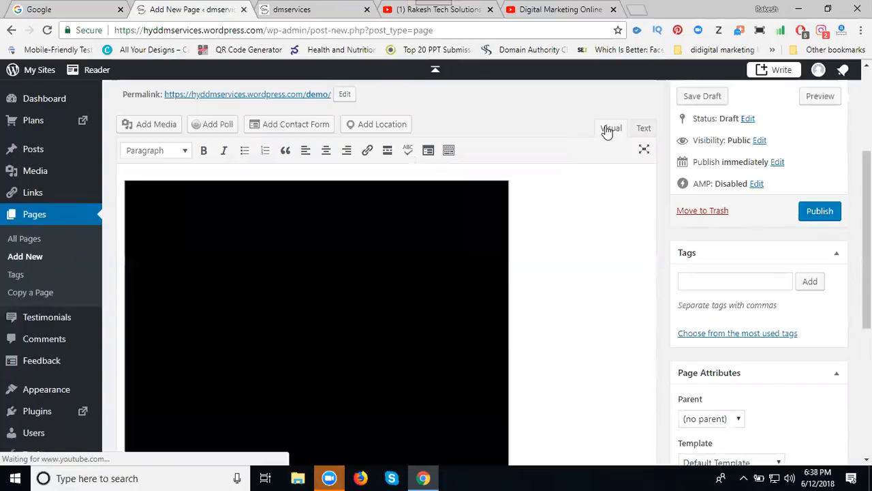
scroll(610, 241, down, 2)
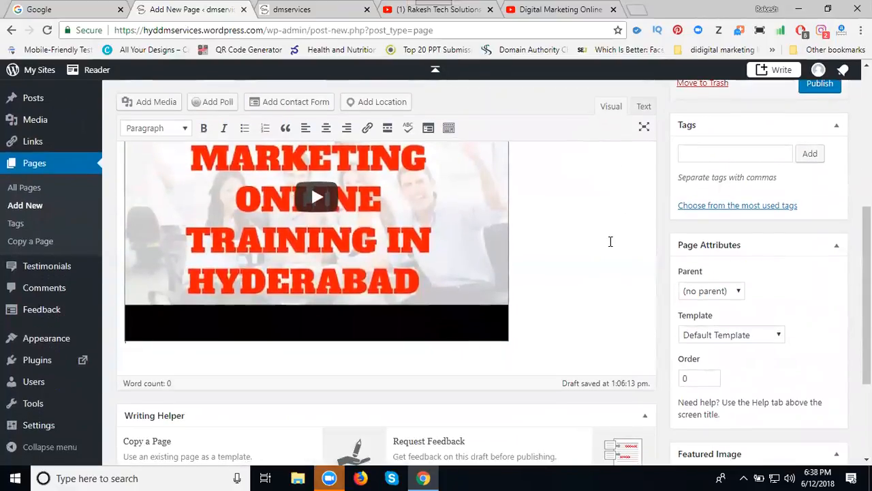
scroll(610, 241, up, 1)
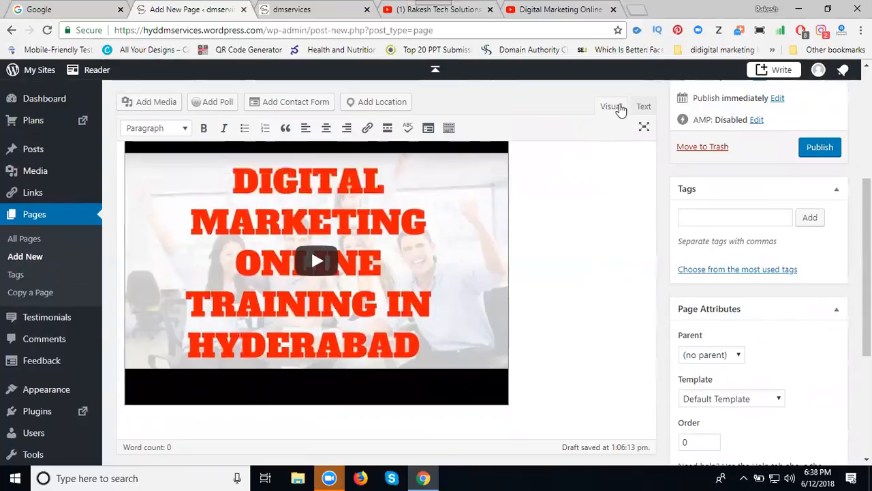
Compare the embedded video's iframe code with its rendered appearance in the page editor
click(643, 107)
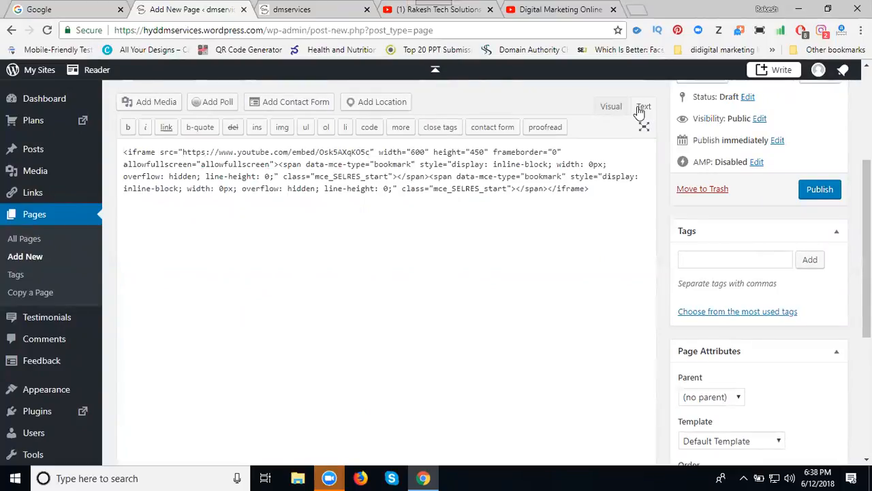
click(614, 109)
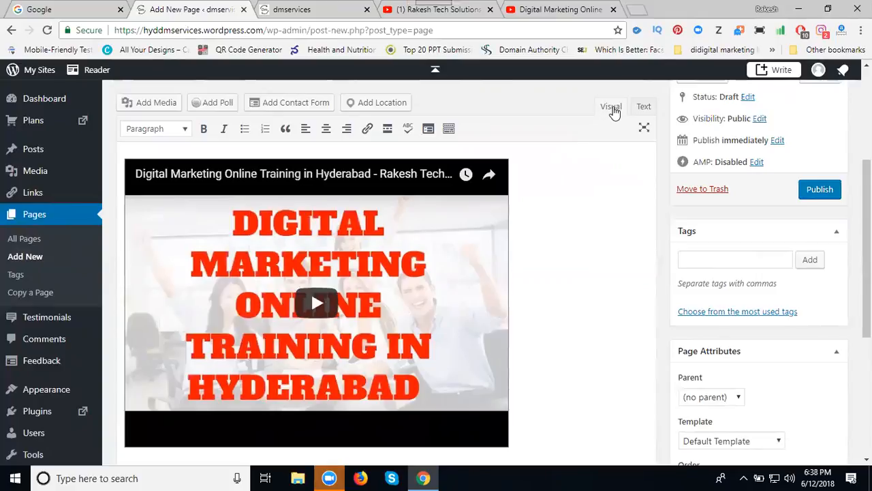
click(643, 109)
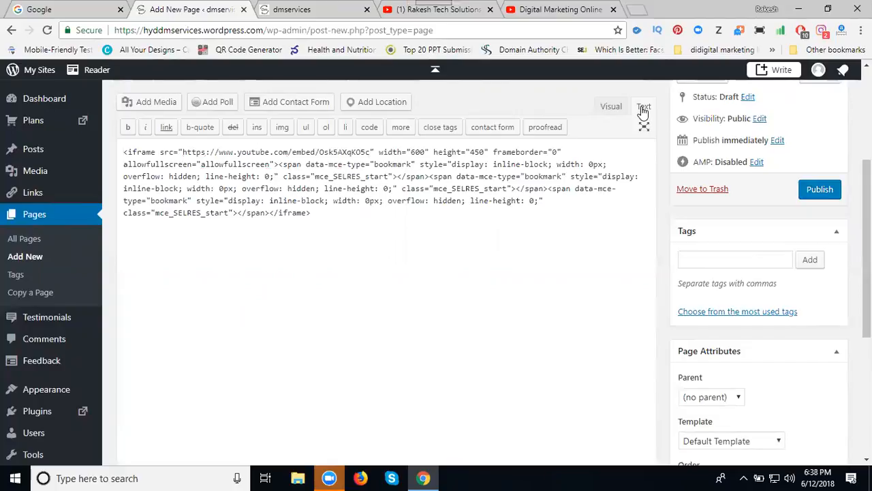
click(620, 112)
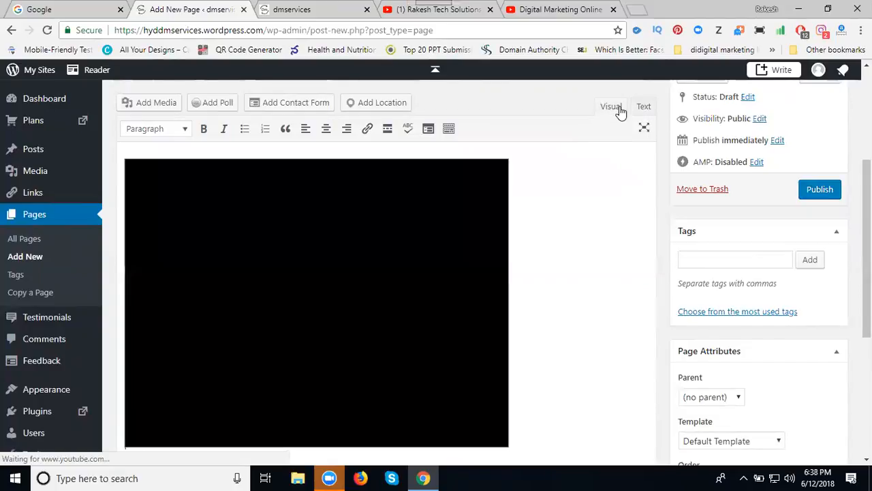